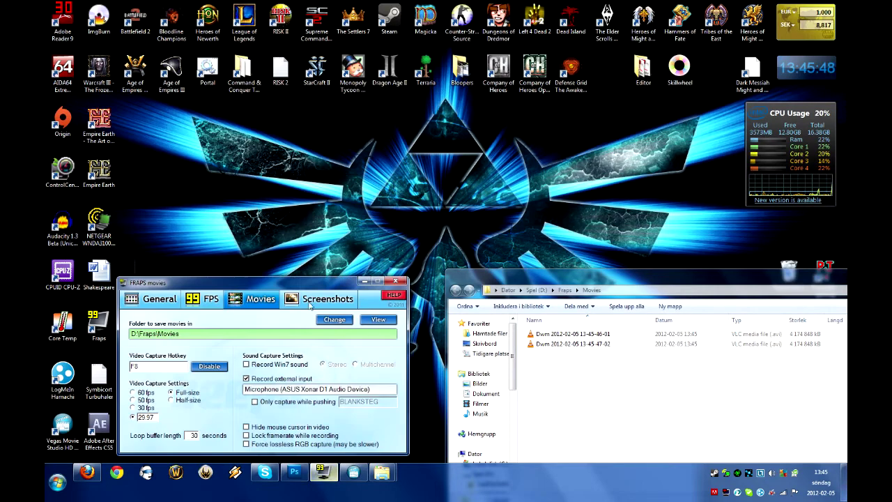
- Reposition the Fraps window, look at General, then bring up the FPS benchmark settings
{"action": "left_click_drag", "start_coordinate": [267, 283], "coordinate": [303, 279]}
{"action": "left_click", "coordinate": [195, 299]}
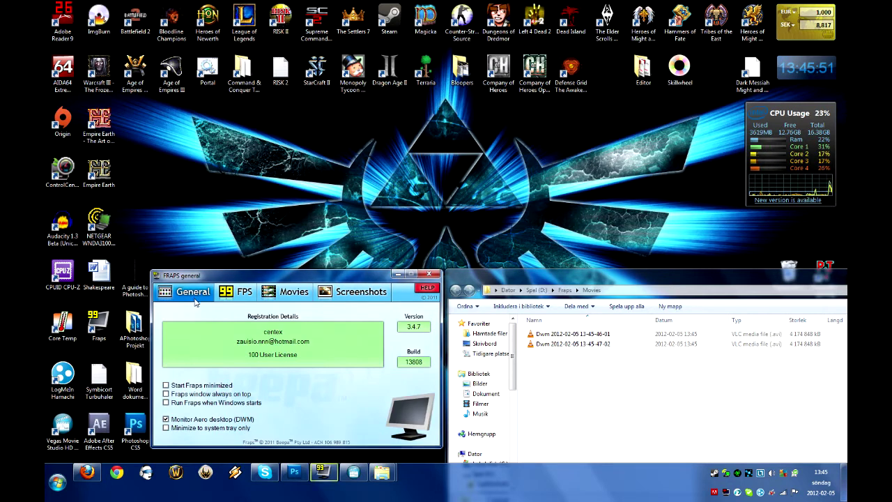
{"action": "left_click", "coordinate": [438, 131]}
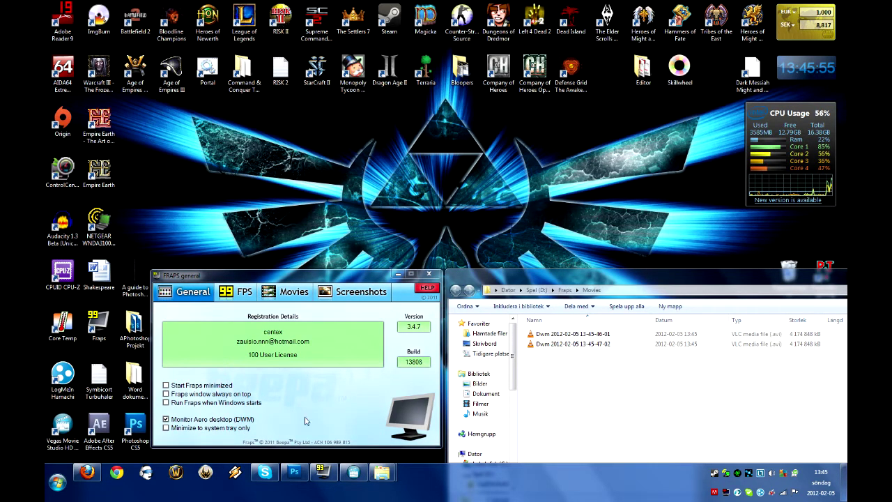
{"action": "mouse_move", "coordinate": [353, 473]}
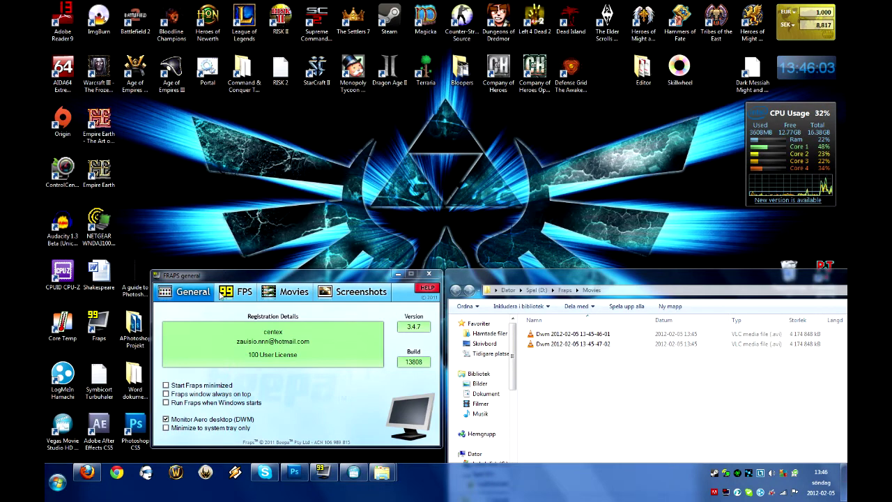
{"action": "mouse_move", "coordinate": [254, 279]}
{"action": "left_mouse_down"}
{"action": "mouse_move", "coordinate": [211, 278]}
{"action": "mouse_move", "coordinate": [240, 272]}
{"action": "mouse_move", "coordinate": [253, 280]}
{"action": "left_mouse_up"}
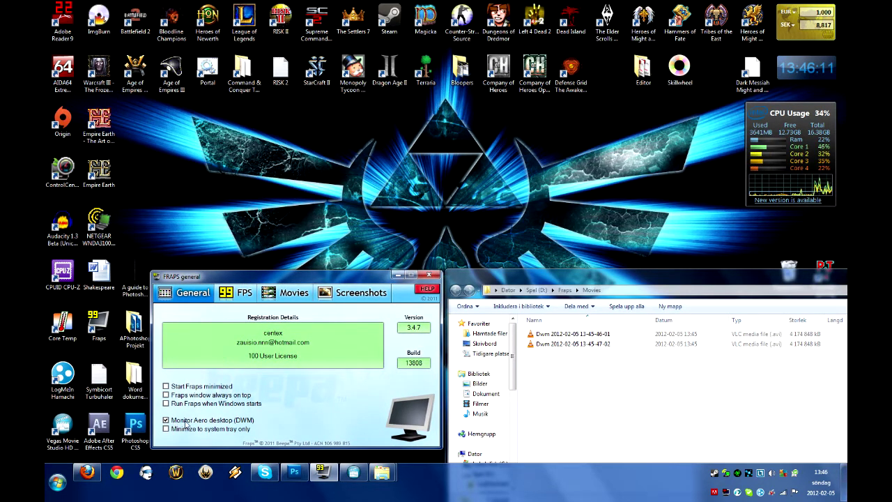
{"action": "left_click", "coordinate": [240, 300]}
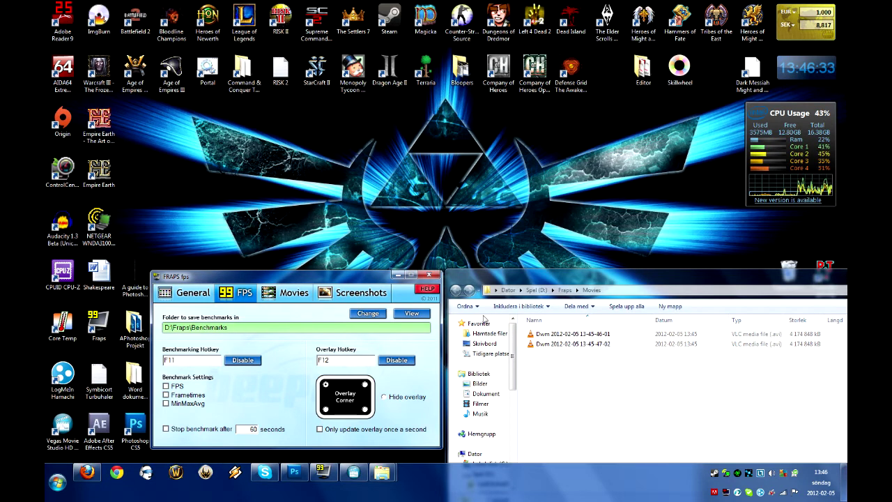
- Show Fraps Movies settings: D:\Fraps\Movies folder, F8 hotkey, 29.97 fps
{"action": "left_click", "coordinate": [287, 291]}
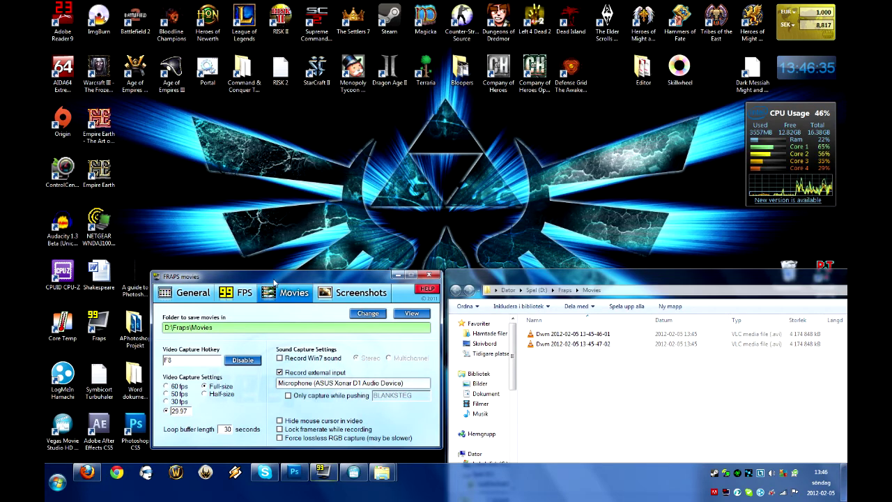
- Raise the Fraps and Explorer windows, glancing at FPS before returning to Movies
{"action": "left_click_drag", "start_coordinate": [276, 280], "coordinate": [275, 245]}
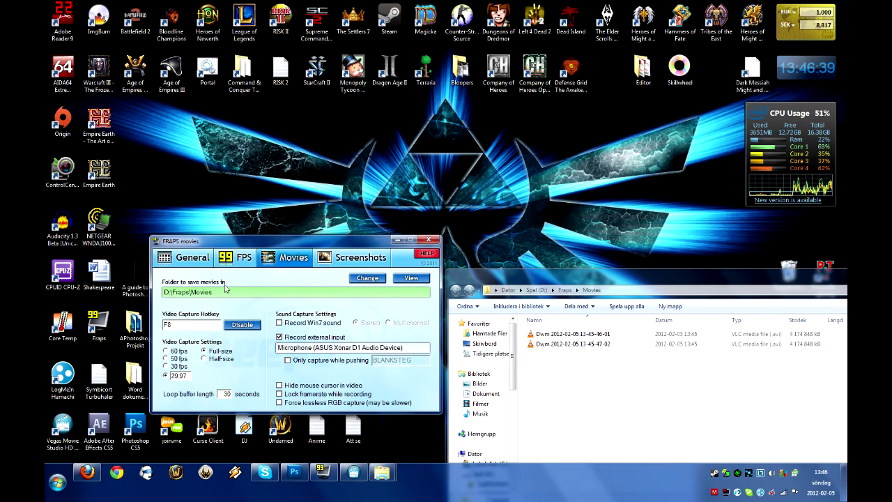
{"action": "left_click", "coordinate": [239, 258]}
{"action": "left_click", "coordinate": [289, 257]}
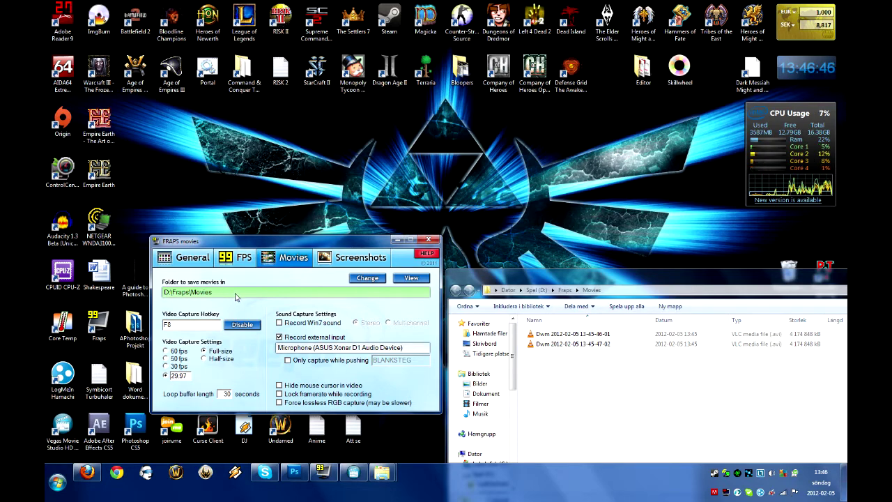
{"action": "left_click_drag", "start_coordinate": [588, 277], "coordinate": [584, 251]}
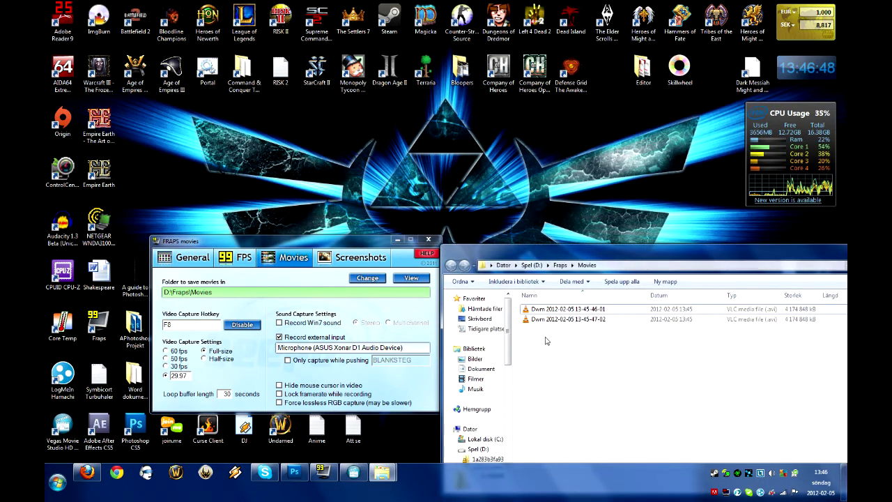
{"action": "left_click", "coordinate": [363, 246]}
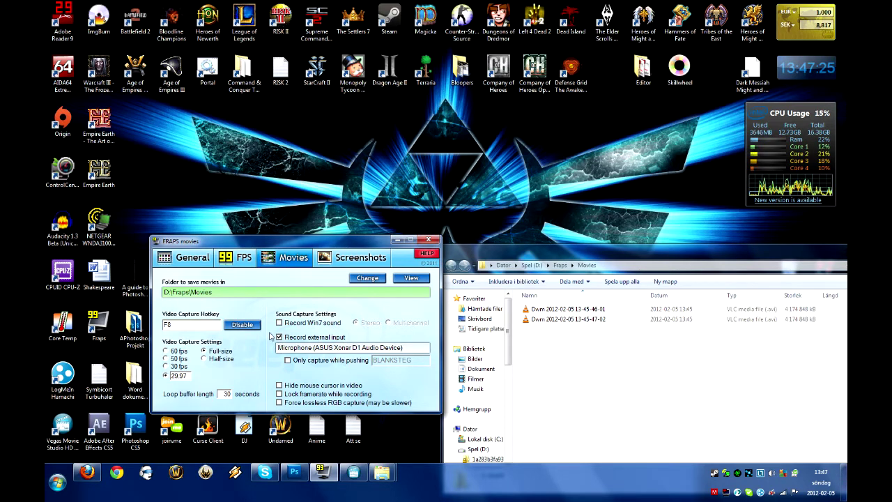
- Check the Screenshots tab, go back to Movies, and minimize Fraps to reveal Photoshop
{"action": "left_click", "coordinate": [339, 263]}
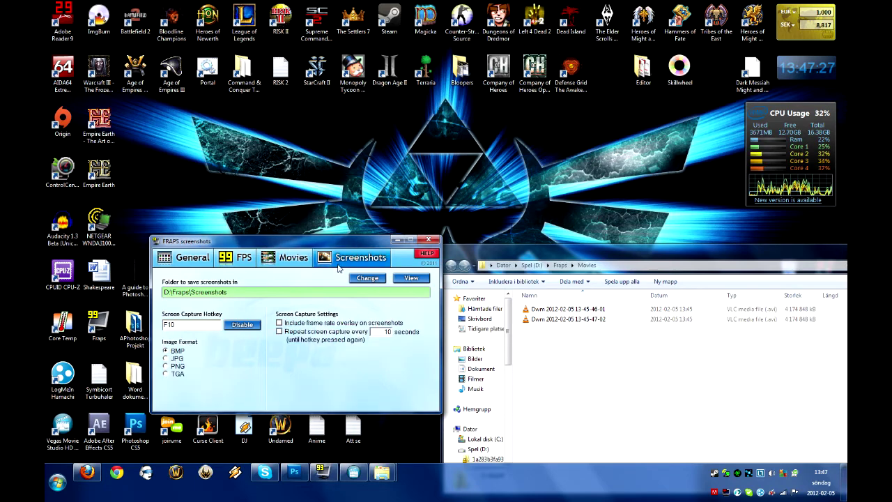
{"action": "left_click", "coordinate": [292, 257]}
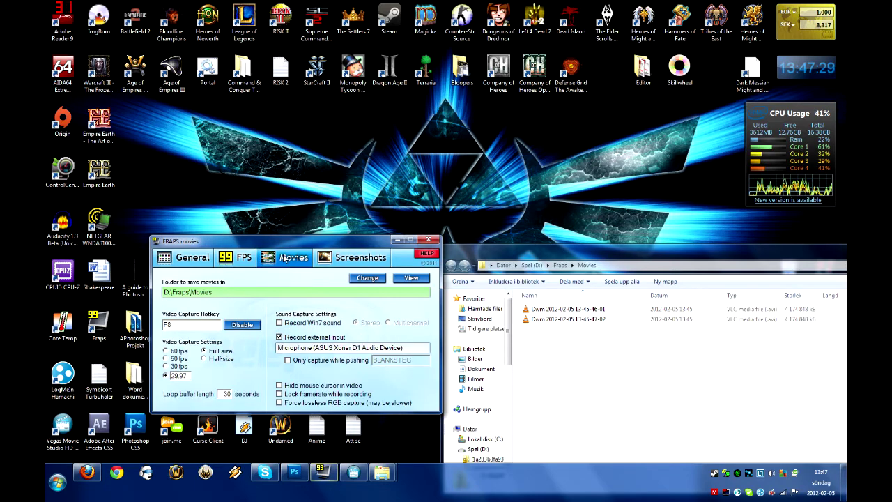
{"action": "left_click", "coordinate": [395, 240]}
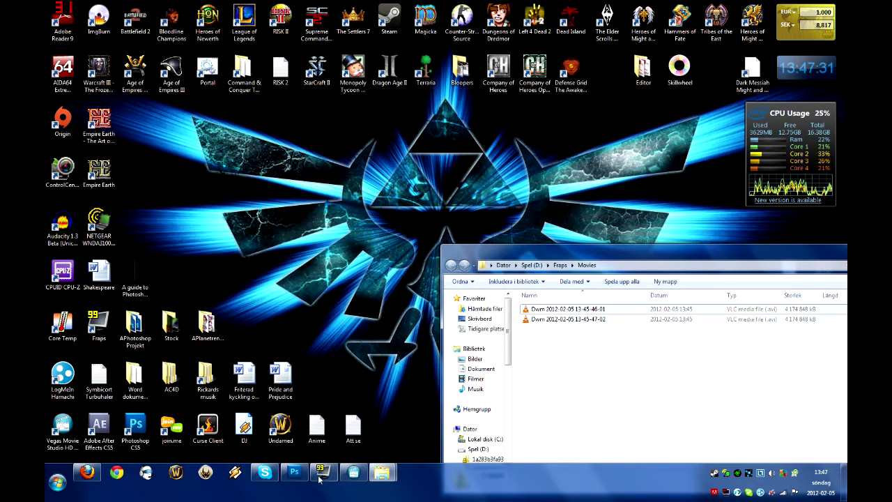
{"action": "left_click", "coordinate": [294, 473]}
{"action": "left_click_drag", "start_coordinate": [425, 60], "coordinate": [351, 98]}
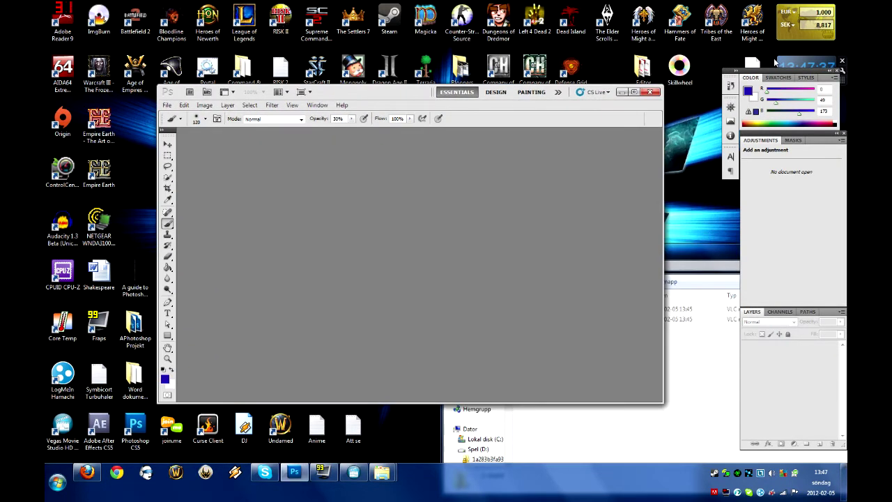
{"action": "mouse_move", "coordinate": [803, 137]}
{"action": "left_mouse_down"}
{"action": "mouse_move", "coordinate": [752, 139]}
{"action": "mouse_move", "coordinate": [796, 136]}
{"action": "left_mouse_up"}
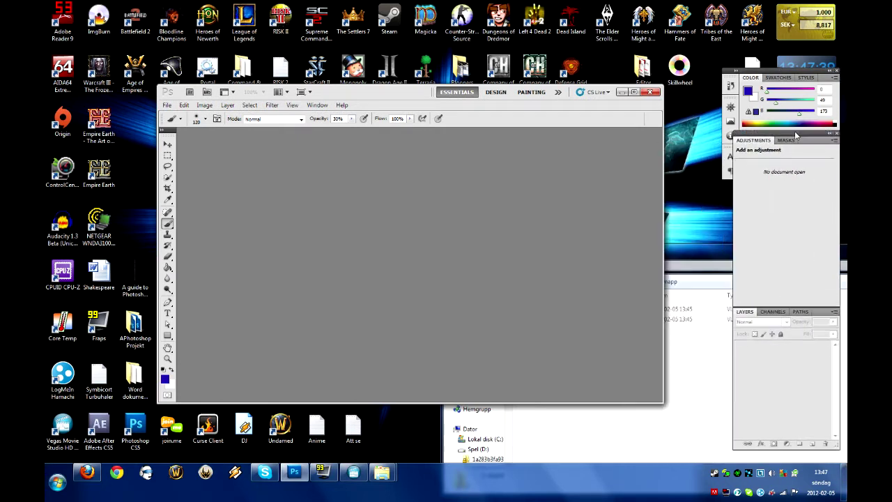
{"action": "mouse_move", "coordinate": [785, 71]}
{"action": "left_mouse_down"}
{"action": "mouse_move", "coordinate": [769, 70]}
{"action": "mouse_move", "coordinate": [778, 72]}
{"action": "left_mouse_up"}
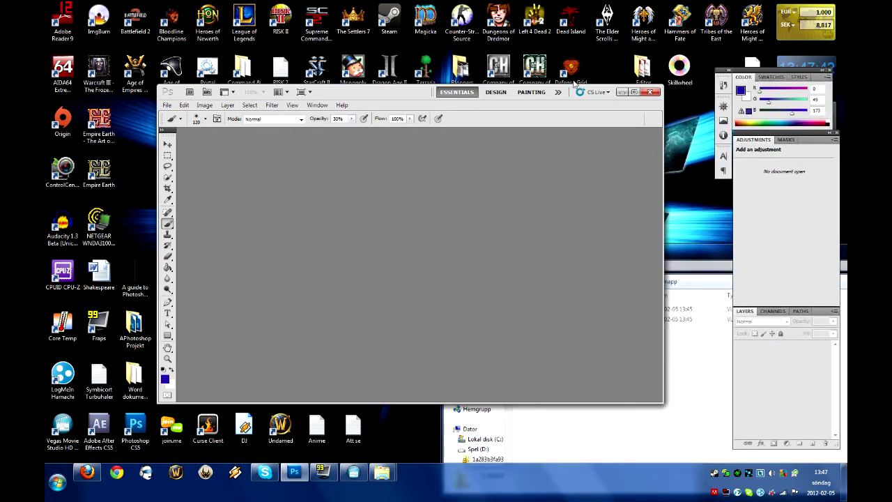
{"action": "left_click", "coordinate": [620, 92]}
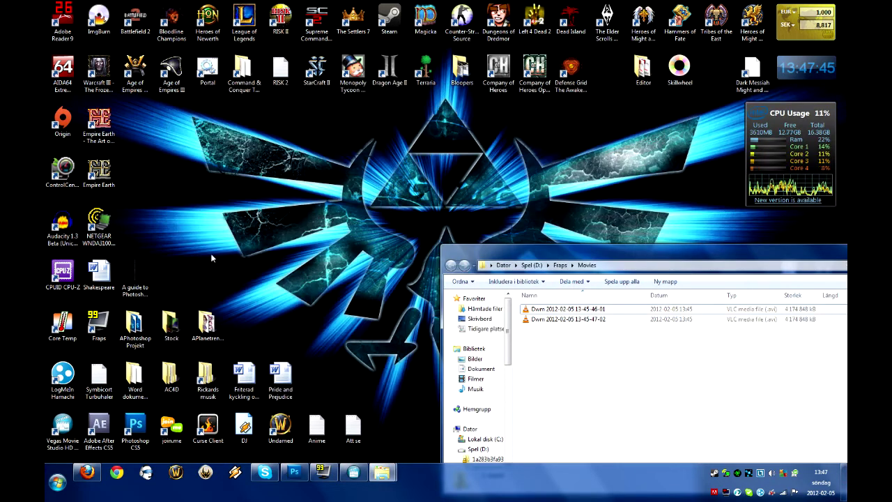
- Bring the Filmprojekt folder window forward, then switch to Vegas Movie Studio
{"action": "mouse_move", "coordinate": [573, 255]}
{"action": "left_mouse_down"}
{"action": "mouse_move", "coordinate": [542, 235]}
{"action": "mouse_move", "coordinate": [570, 248]}
{"action": "left_mouse_up"}
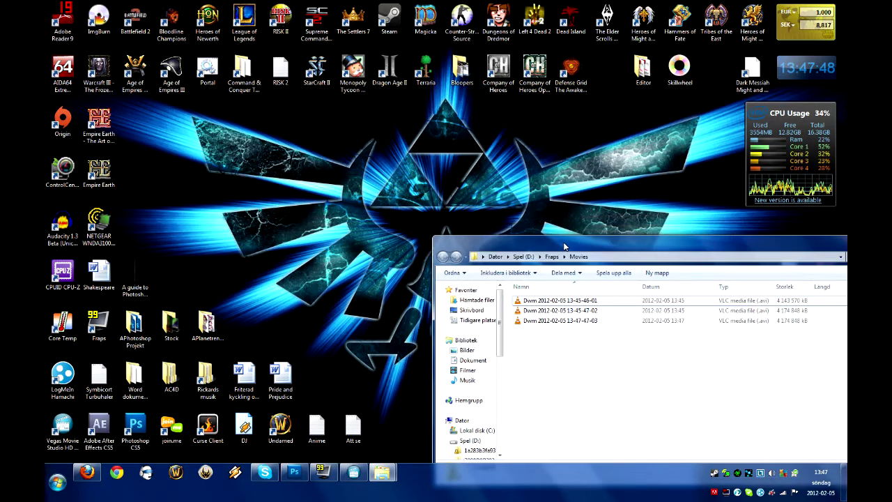
{"action": "left_click", "coordinate": [346, 241]}
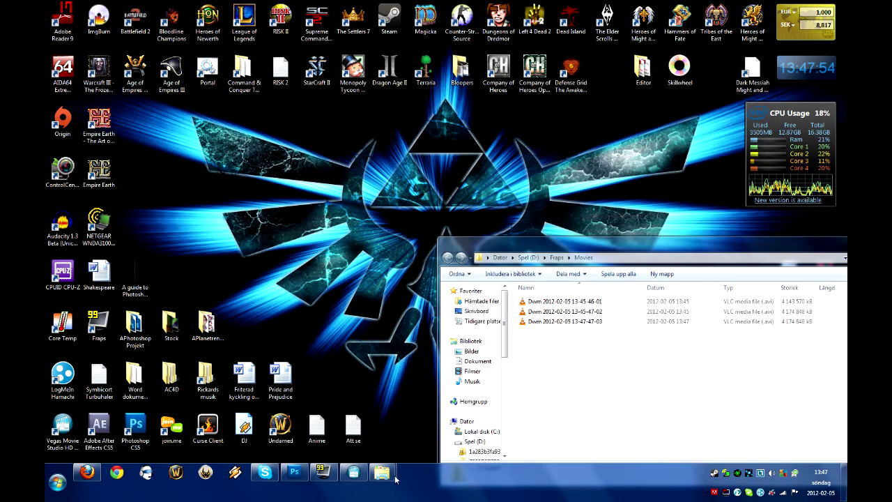
{"action": "mouse_move", "coordinate": [394, 479]}
{"action": "left_click", "coordinate": [435, 423]}
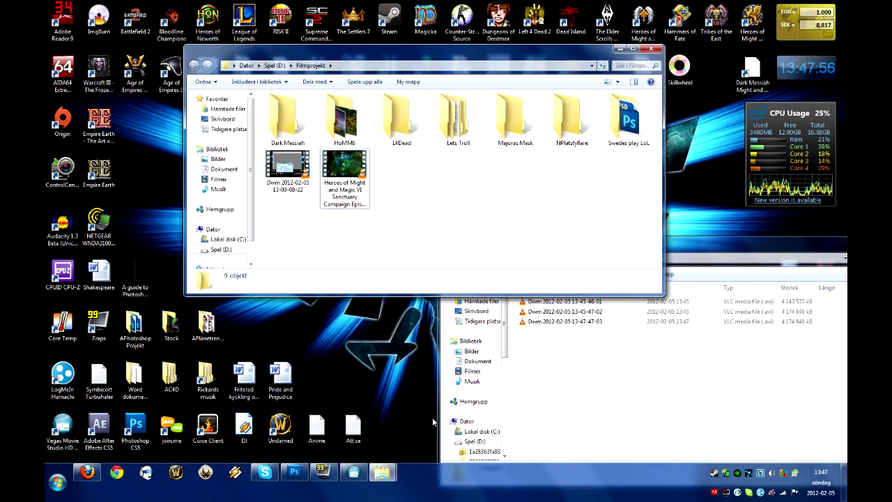
{"action": "left_click", "coordinate": [353, 473]}
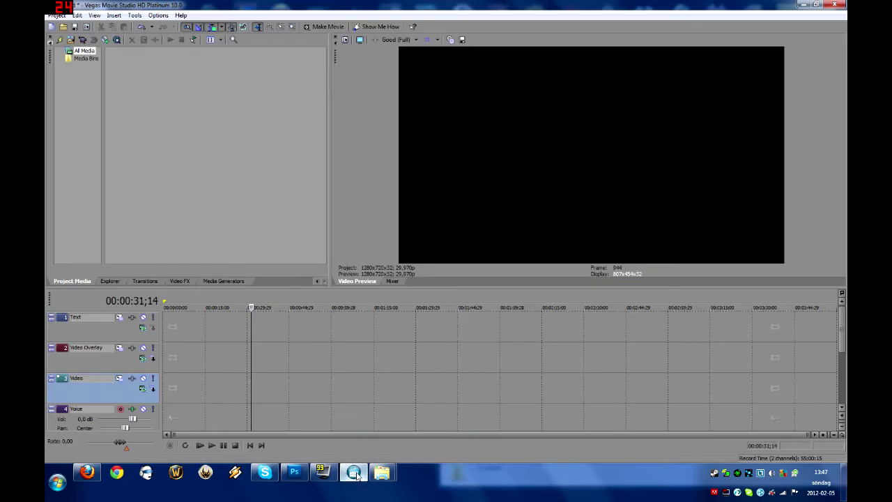
- Start a new unsaved-discarding project with the Internet HD 1280x720, 29.970 fps preset
{"action": "left_click", "coordinate": [57, 15]}
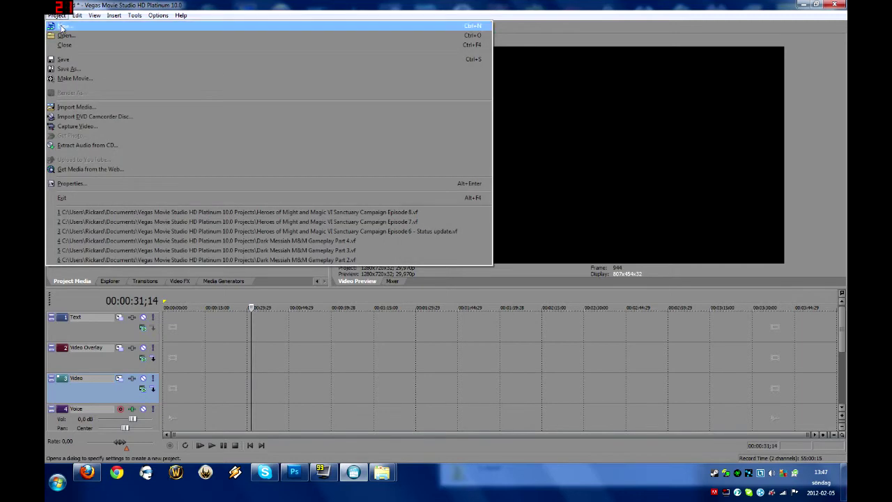
{"action": "left_click", "coordinate": [62, 27]}
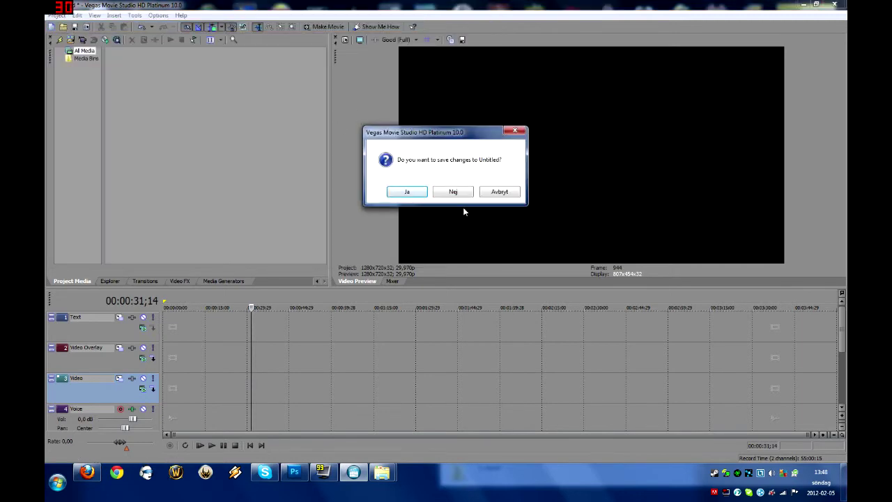
{"action": "left_click", "coordinate": [453, 192]}
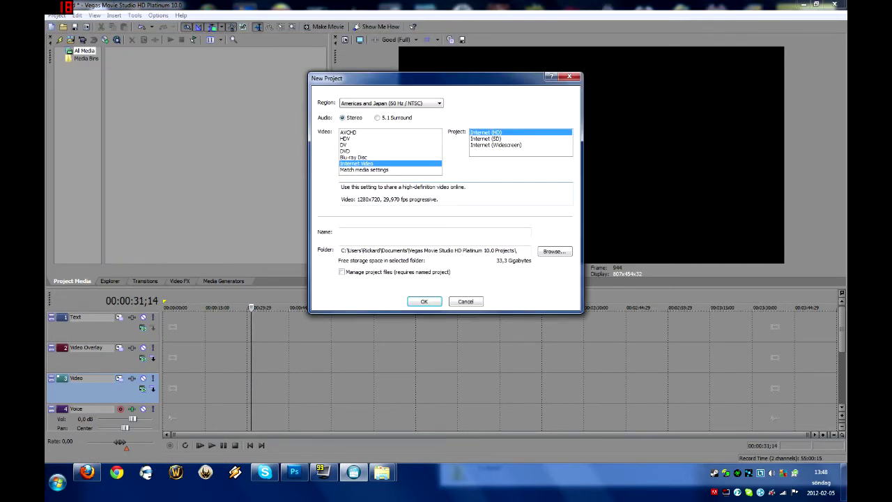
{"action": "left_click_drag", "start_coordinate": [432, 84], "coordinate": [363, 101]}
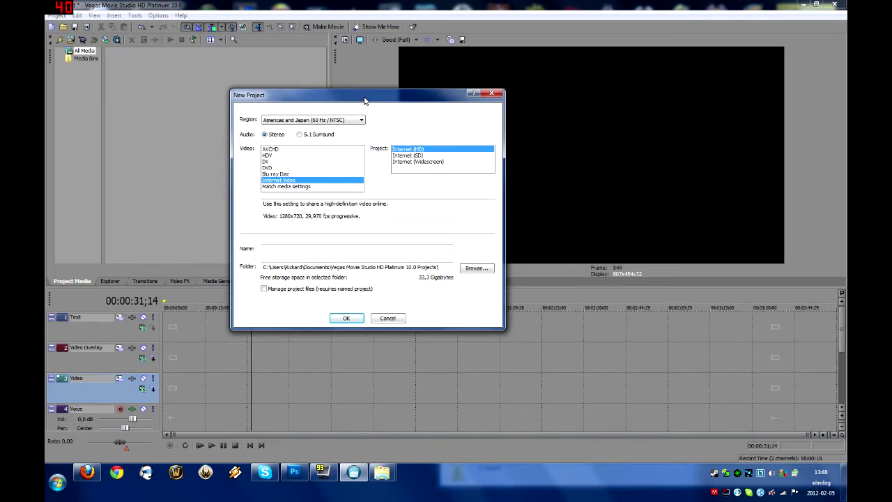
{"action": "left_click", "coordinate": [276, 150]}
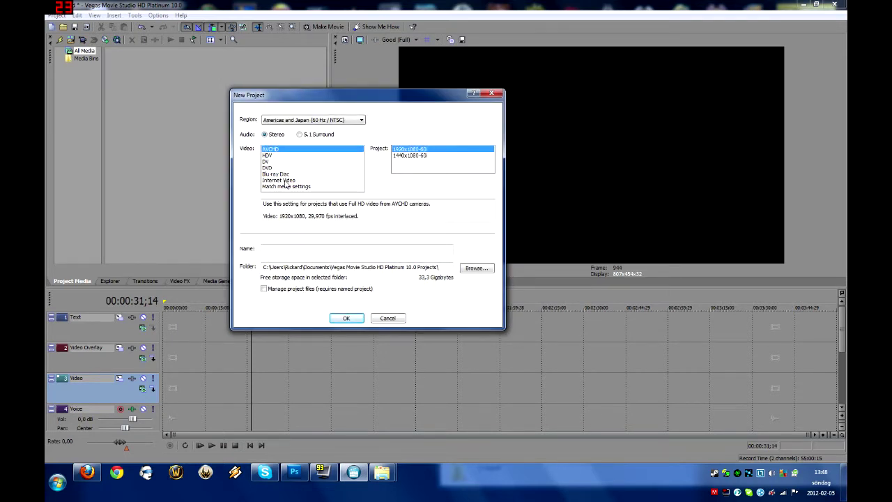
{"action": "left_click", "coordinate": [287, 180]}
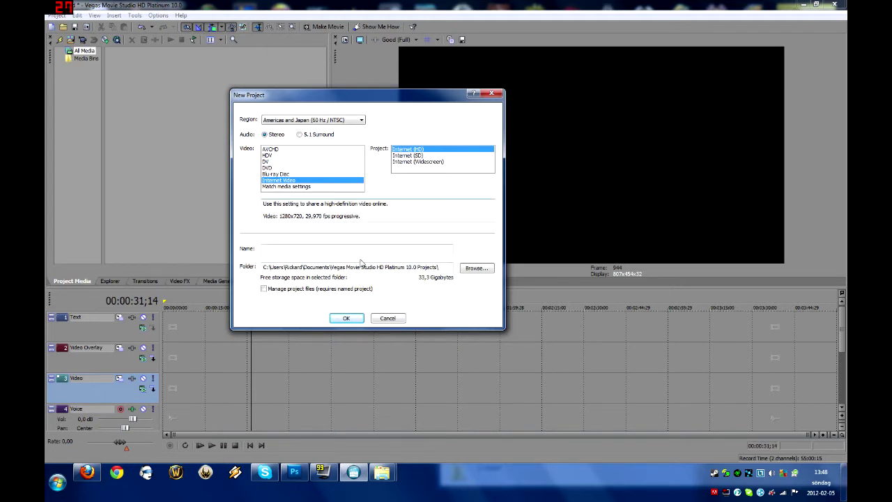
{"action": "left_click", "coordinate": [347, 318]}
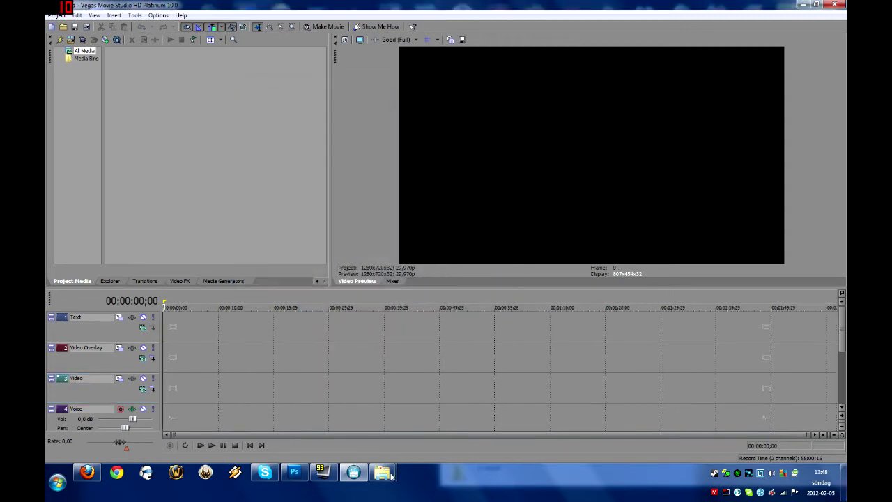
- Drag the Dwm capture AVI from Filmprojekt onto the start of the Video track
{"action": "mouse_move", "coordinate": [382, 473]}
{"action": "left_click", "coordinate": [432, 427]}
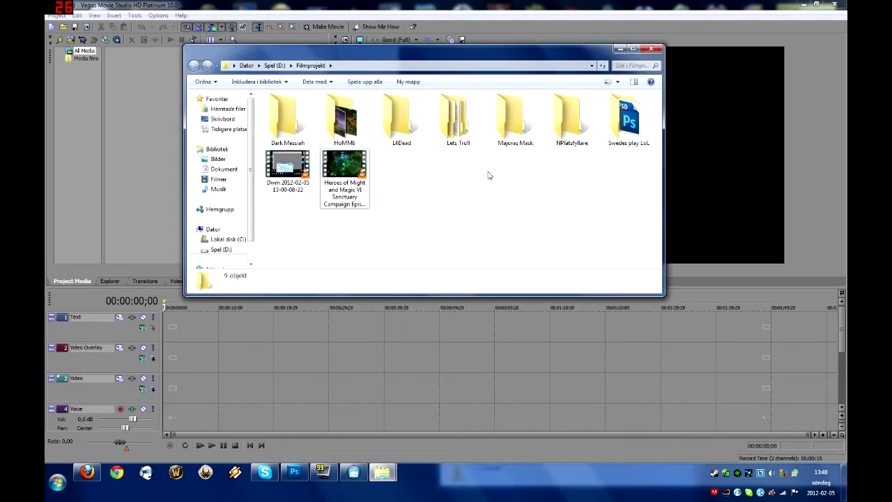
{"action": "left_click_drag", "start_coordinate": [425, 53], "coordinate": [555, 40]}
{"action": "left_click", "coordinate": [431, 153]}
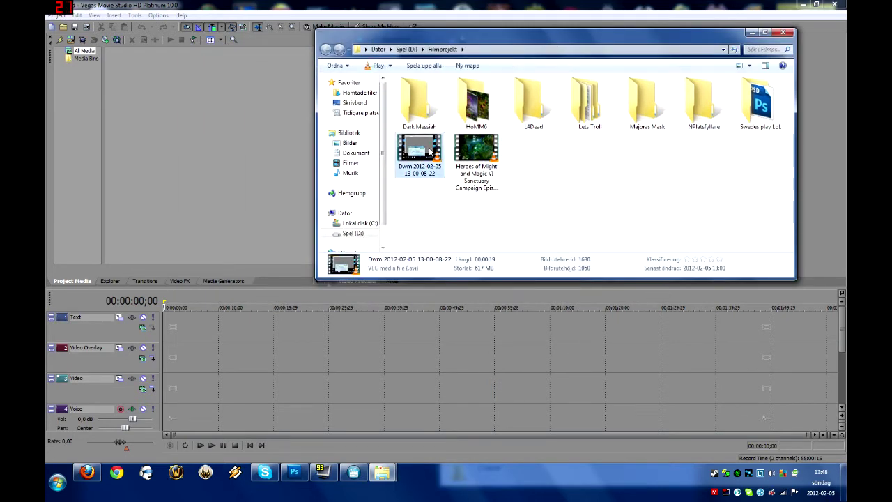
{"action": "left_click_drag", "start_coordinate": [431, 152], "coordinate": [172, 390]}
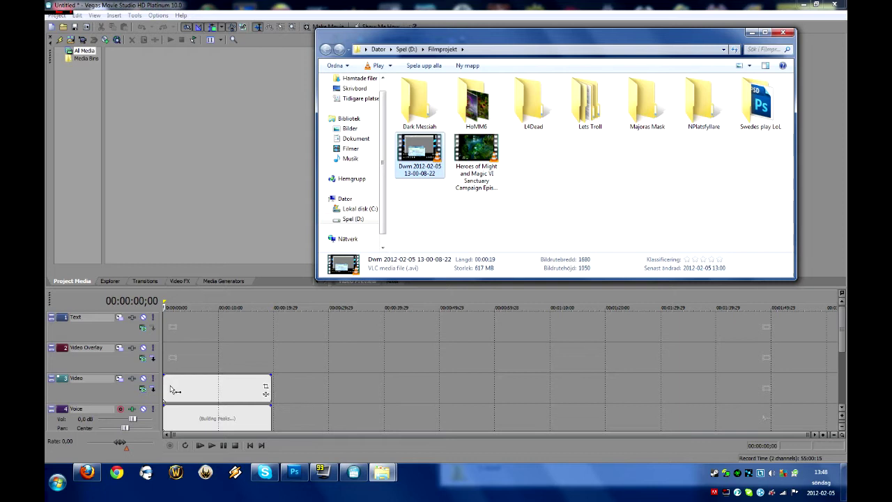
{"action": "left_click", "coordinate": [201, 135]}
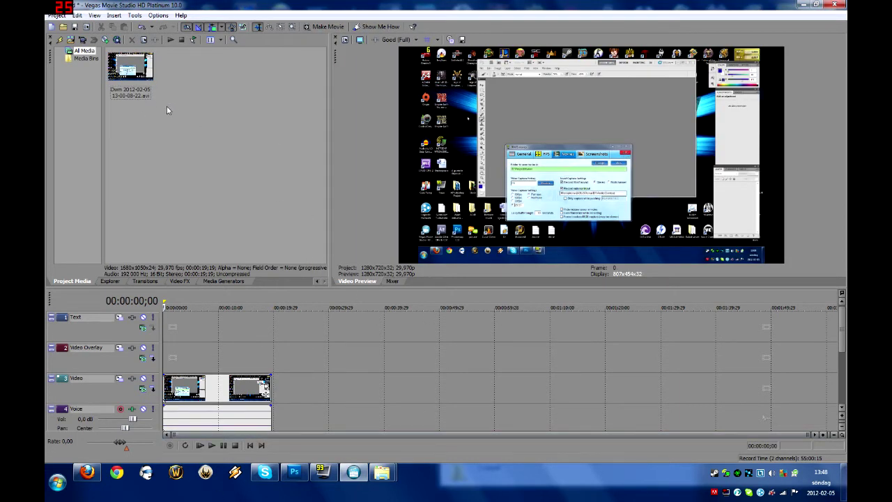
{"action": "left_click", "coordinate": [57, 16]}
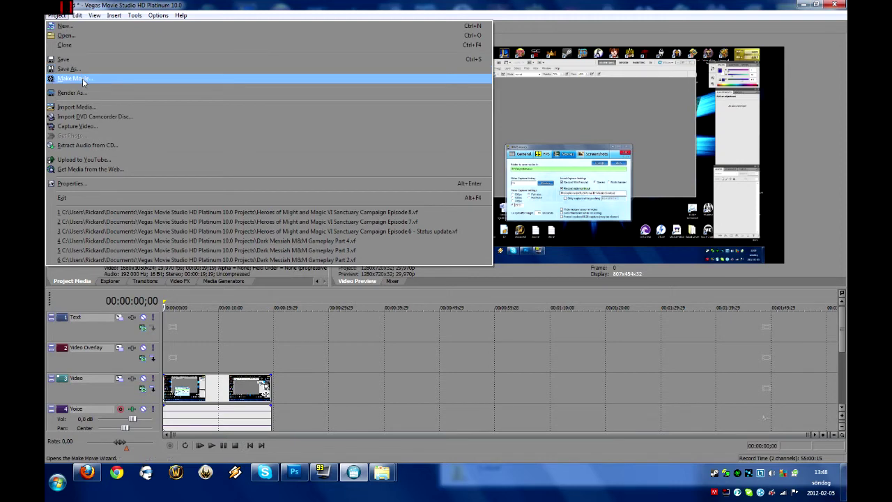
- Make Movie to the hard drive, renaming the output to D:\Filmprojekt\Blabla.mp4
{"action": "left_click", "coordinate": [82, 78]}
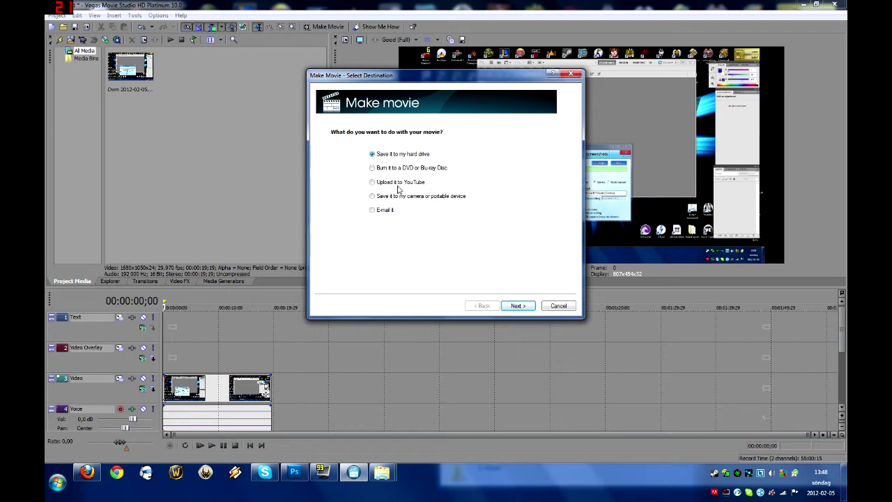
{"action": "left_click", "coordinate": [395, 183]}
{"action": "left_click", "coordinate": [516, 306]}
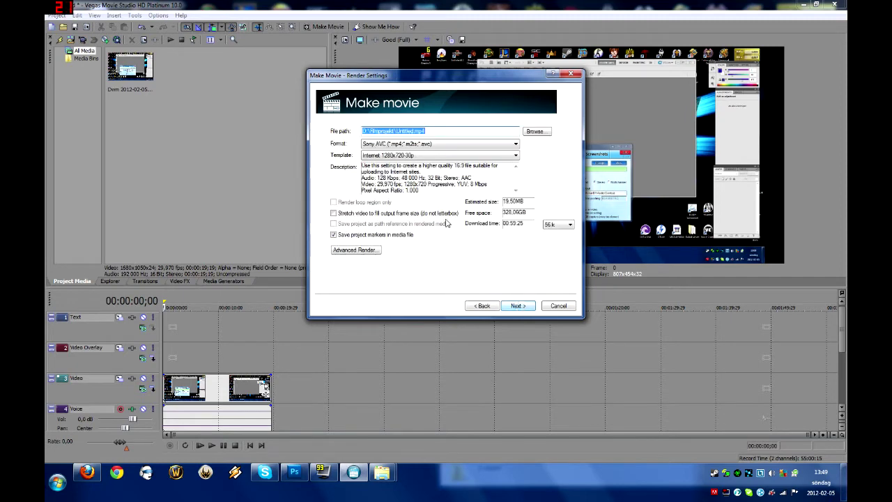
{"action": "left_click", "coordinate": [438, 131]}
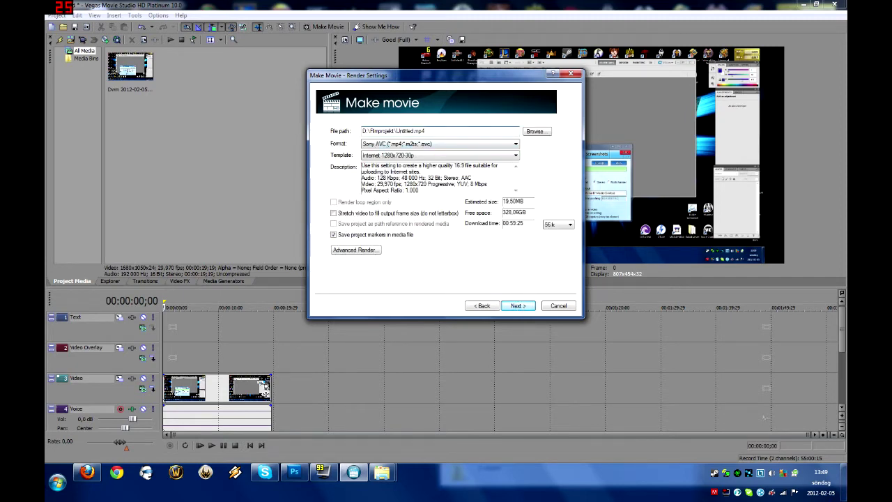
{"action": "left_click_drag", "start_coordinate": [415, 131], "coordinate": [395, 131]}
{"action": "type", "text": "Blabla"}
{"action": "left_click", "coordinate": [380, 145]}
- Choose Sony AVC format with the Internet 1280x720-30p template, then start rendering
{"action": "left_click", "coordinate": [381, 145]}
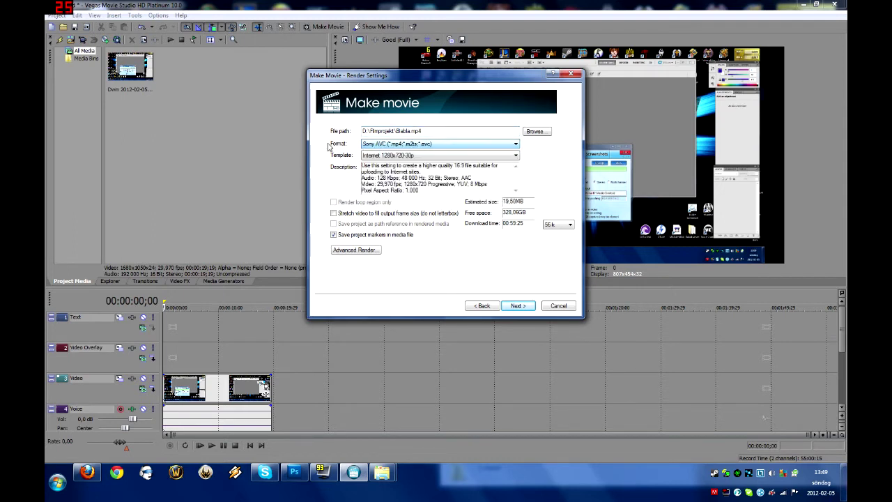
{"action": "left_click", "coordinate": [387, 147]}
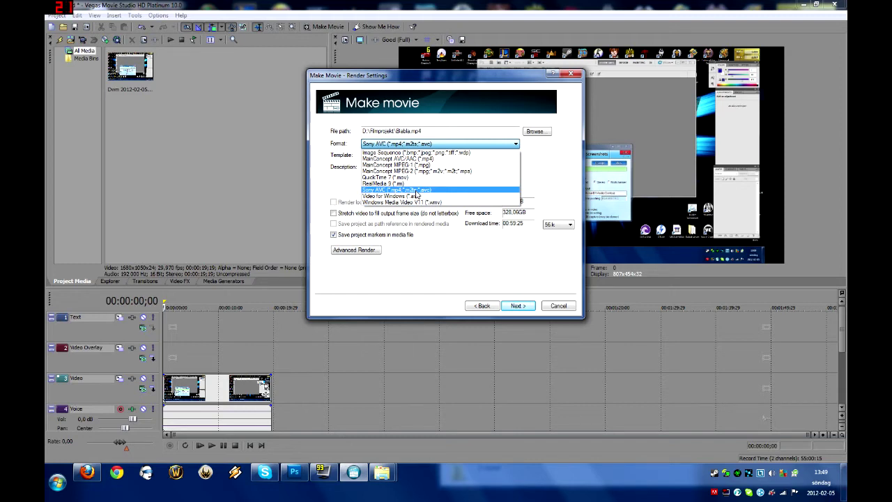
{"action": "left_click", "coordinate": [416, 189]}
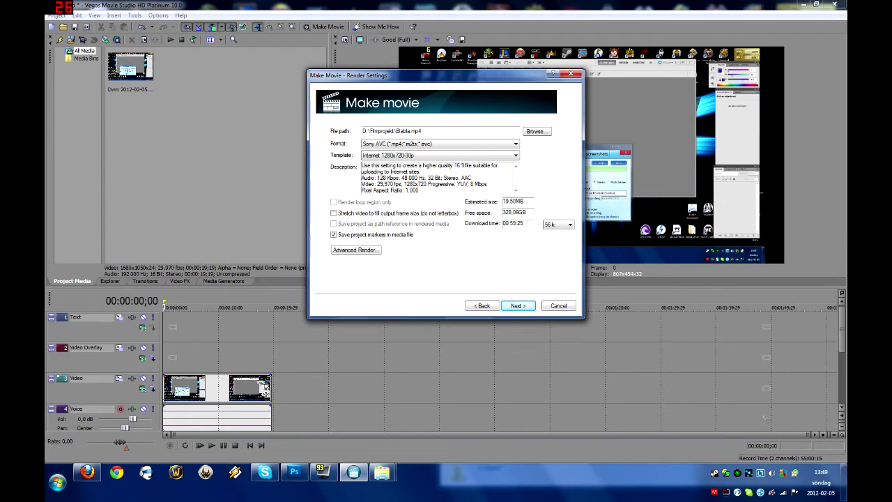
{"action": "left_click", "coordinate": [406, 156]}
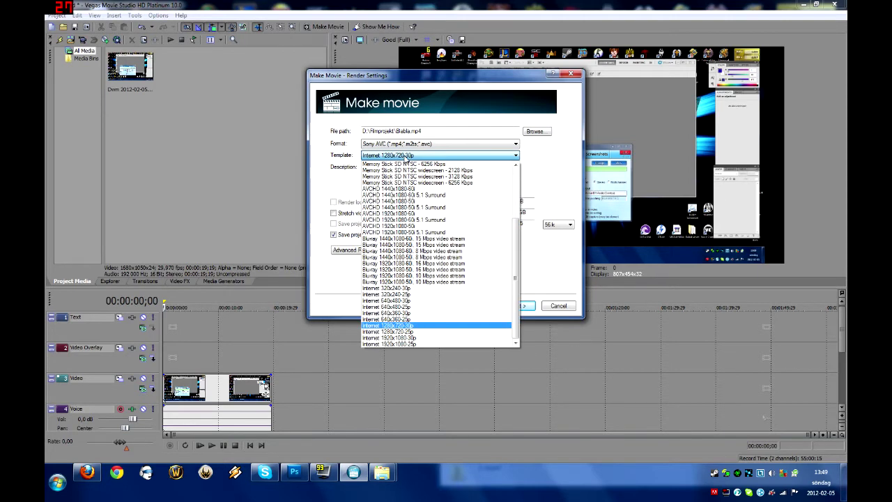
{"action": "left_click", "coordinate": [407, 156]}
{"action": "left_click", "coordinate": [407, 156]}
{"action": "left_click", "coordinate": [413, 326]}
{"action": "left_click_drag", "start_coordinate": [456, 80], "coordinate": [427, 80]}
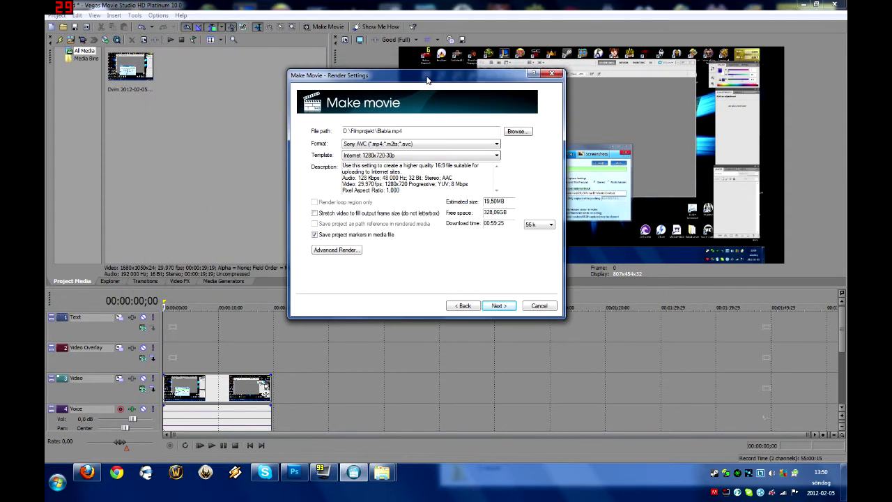
{"action": "left_click", "coordinate": [498, 307]}
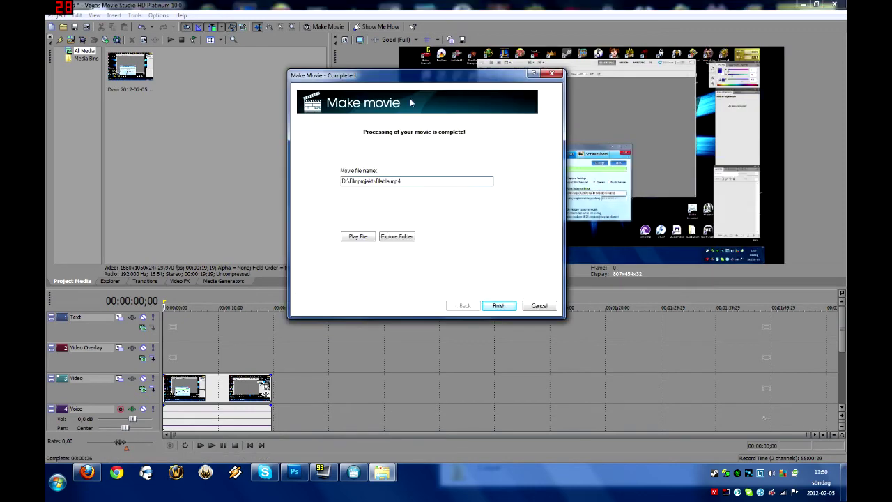
- Once Blabla.mp4 finishes, close the old Filmprojekt window and open the output folder
{"action": "mouse_move", "coordinate": [391, 83]}
{"action": "left_mouse_down"}
{"action": "mouse_move", "coordinate": [492, 73]}
{"action": "mouse_move", "coordinate": [373, 91]}
{"action": "mouse_move", "coordinate": [404, 86]}
{"action": "mouse_move", "coordinate": [377, 76]}
{"action": "left_mouse_up"}
{"action": "double_click", "coordinate": [400, 179]}
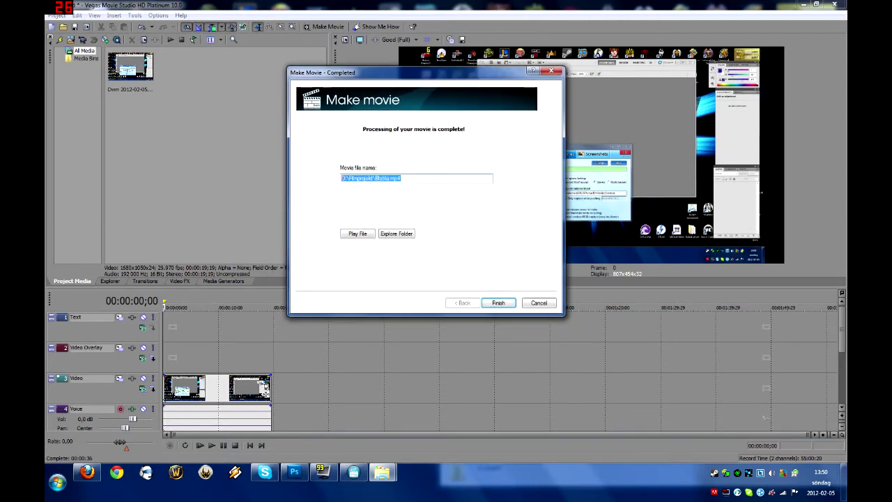
{"action": "left_click", "coordinate": [401, 178]}
{"action": "left_click_drag", "start_coordinate": [401, 178], "coordinate": [394, 178]}
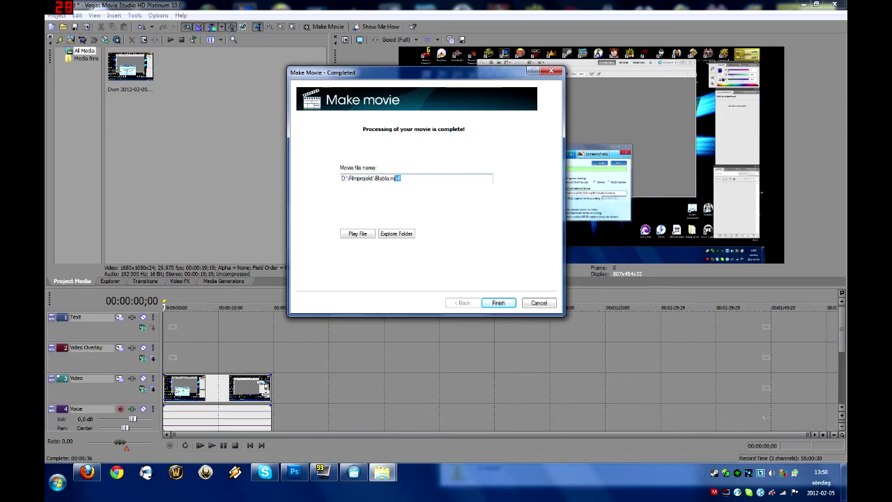
{"action": "left_click", "coordinate": [382, 472]}
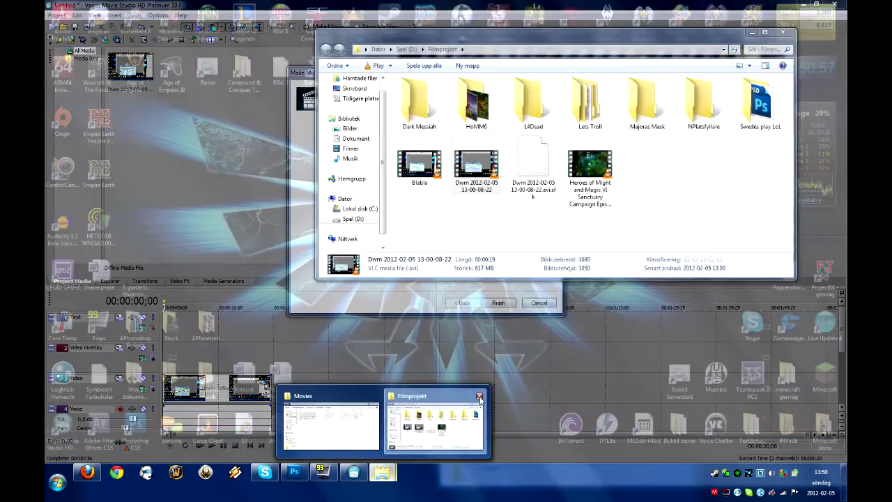
{"action": "left_click", "coordinate": [479, 397]}
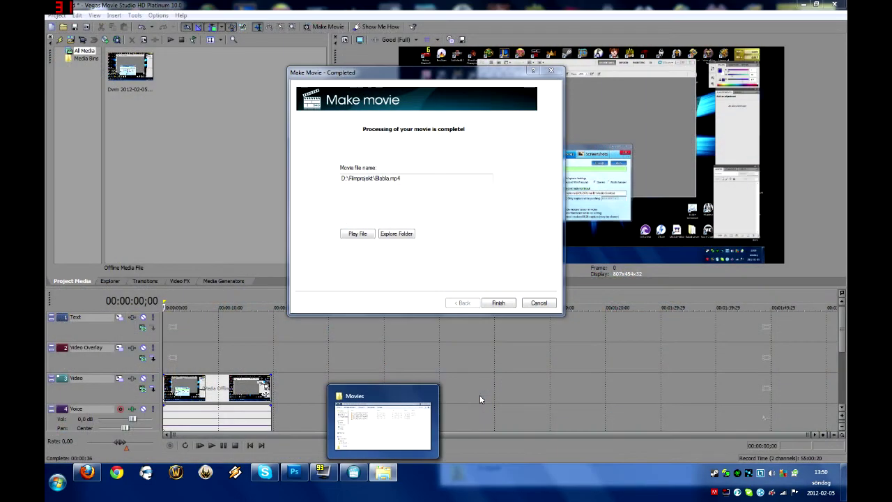
{"action": "left_click", "coordinate": [388, 238]}
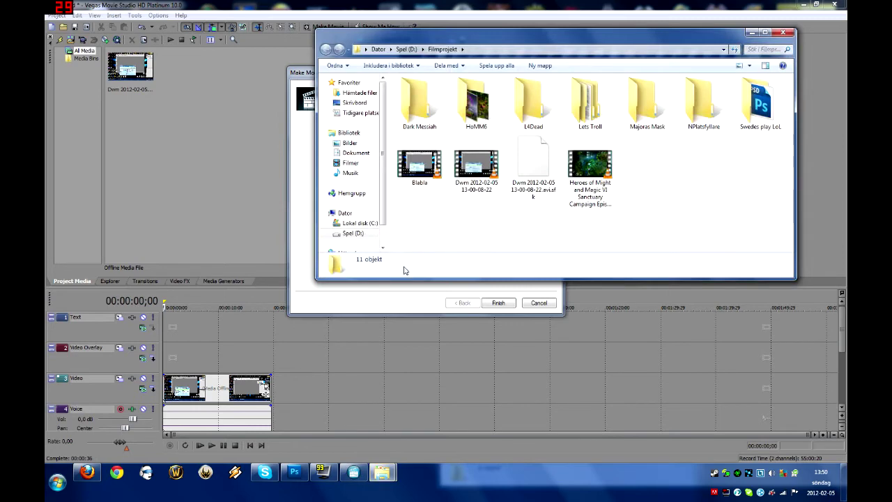
- Check Blabla's details in Explorer: 1280x720 MP4, 19 seconds, 10.2 MB
{"action": "left_click_drag", "start_coordinate": [584, 38], "coordinate": [597, 177]}
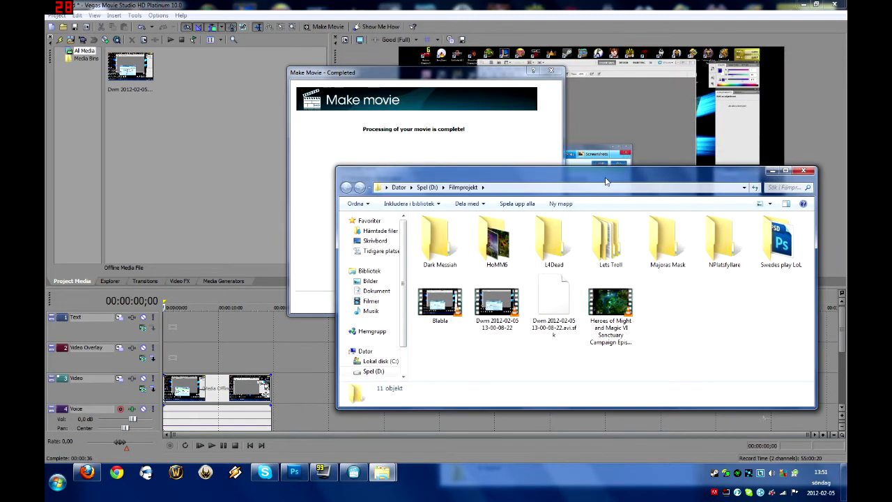
{"action": "left_click", "coordinate": [448, 307]}
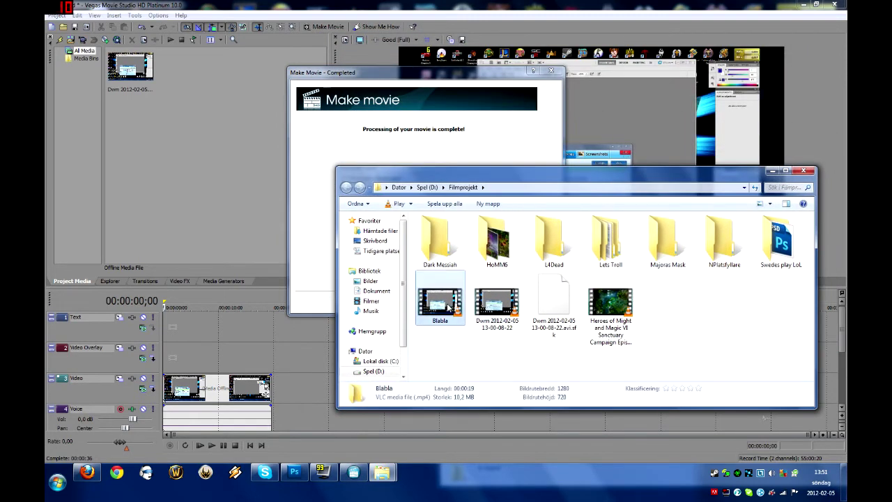
{"action": "key", "text": "alt+Tab"}
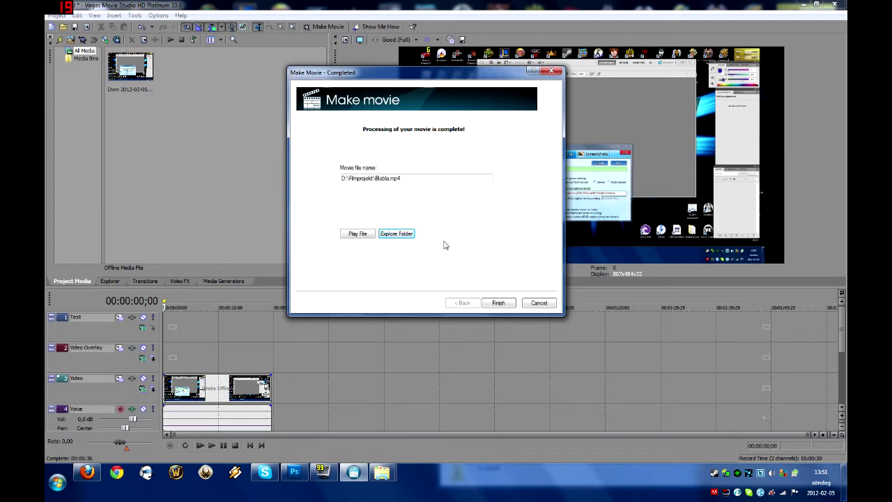
- Back in Vegas, review the Blabla.mp4 path, finish the Make Movie wizard, and close Vegas
{"action": "left_click_drag", "start_coordinate": [414, 178], "coordinate": [342, 178]}
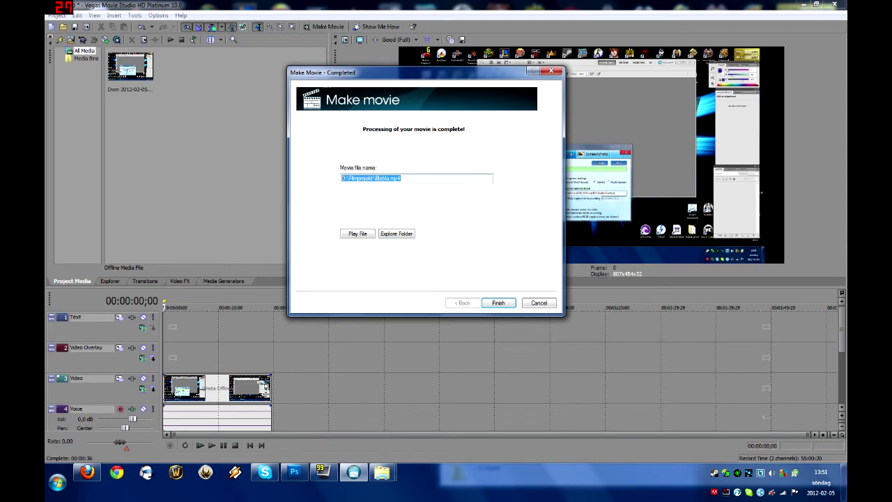
{"action": "left_click", "coordinate": [403, 178]}
{"action": "left_click_drag", "start_coordinate": [401, 179], "coordinate": [341, 178]}
{"action": "left_click", "coordinate": [401, 179]}
{"action": "left_click_drag", "start_coordinate": [401, 178], "coordinate": [342, 178]}
{"action": "left_click", "coordinate": [401, 178]}
{"action": "left_click", "coordinate": [496, 303]}
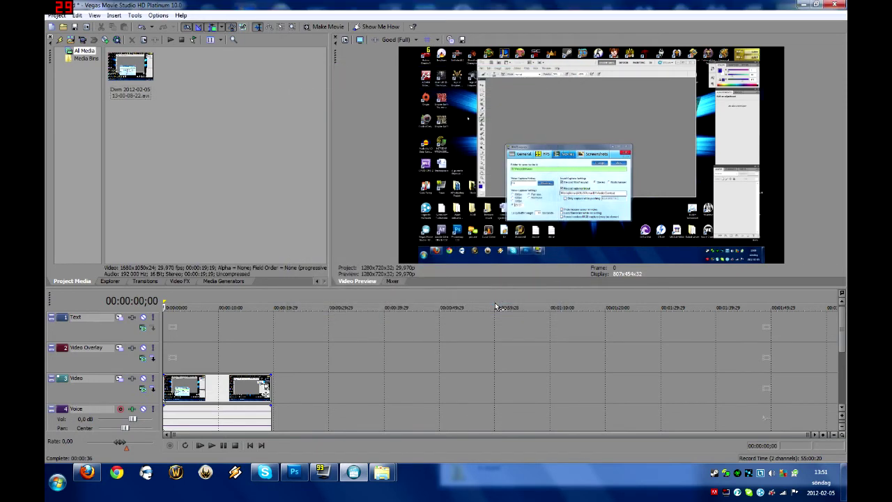
{"action": "left_click", "coordinate": [832, 5]}
- Move and minimize the Filmprojekt window, then reposition the Fraps Movies folder with its four AVI captures
{"action": "left_click_drag", "start_coordinate": [713, 186], "coordinate": [571, 126]}
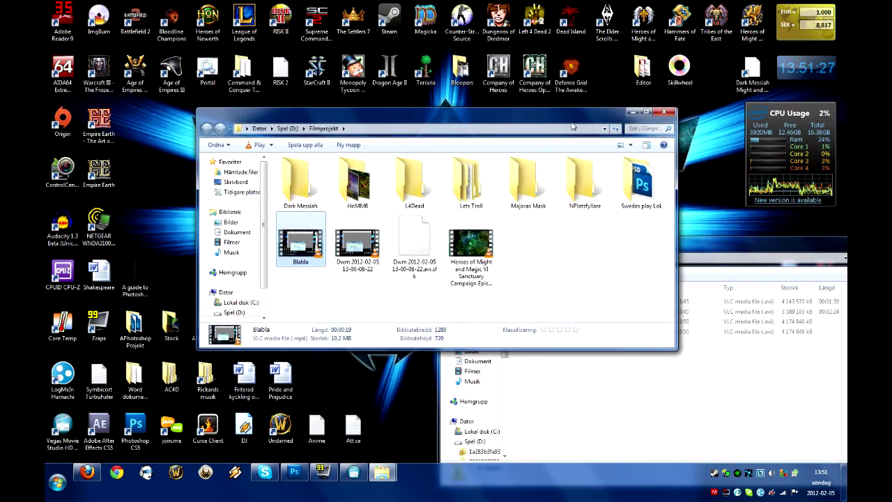
{"action": "left_click", "coordinate": [631, 113]}
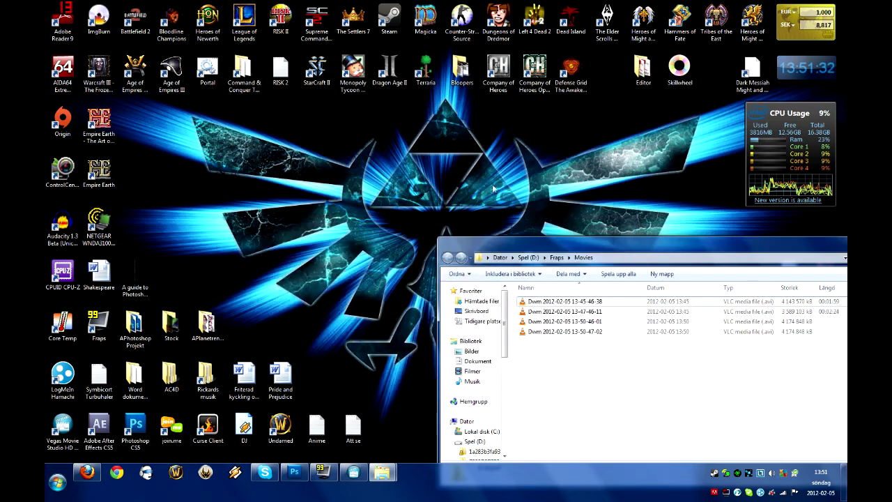
{"action": "left_click_drag", "start_coordinate": [489, 241], "coordinate": [463, 222]}
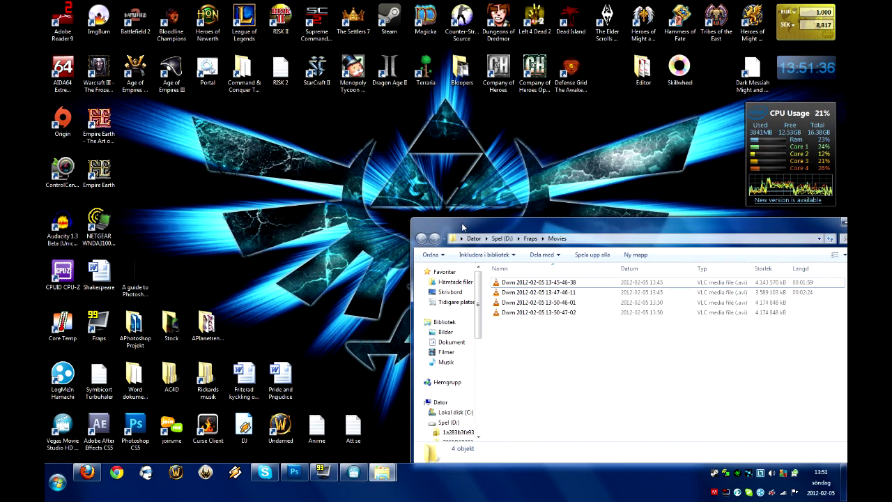
{"action": "left_click_drag", "start_coordinate": [462, 227], "coordinate": [515, 272]}
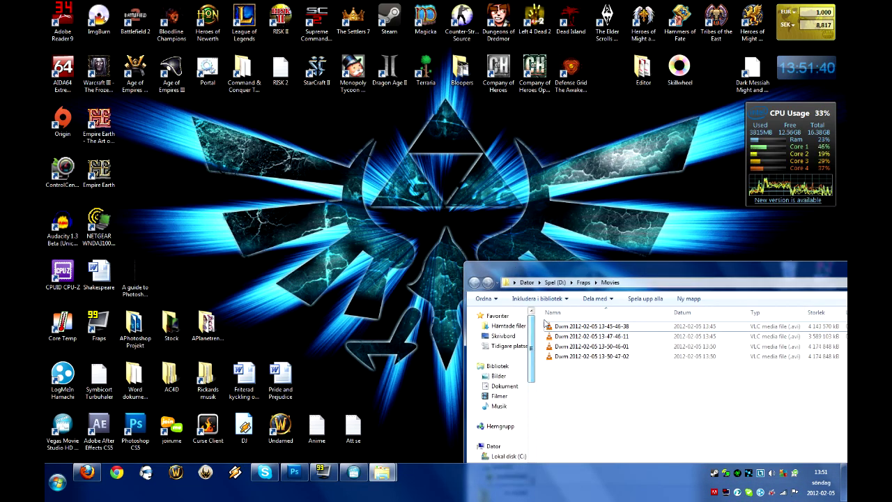